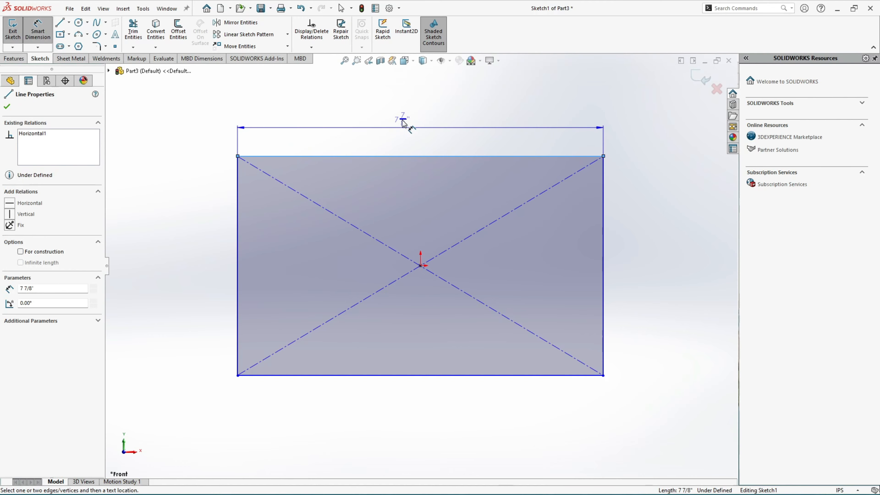
# - Dimension the rectangle 12 in wide and 6 in high, and finish the sketch
pyautogui.click(403, 120)
pyautogui.write('12')
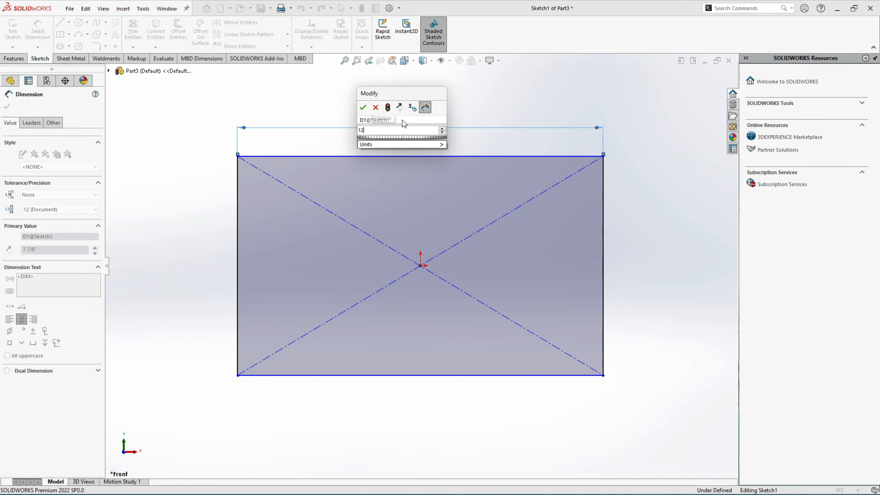
pyautogui.press('Return')
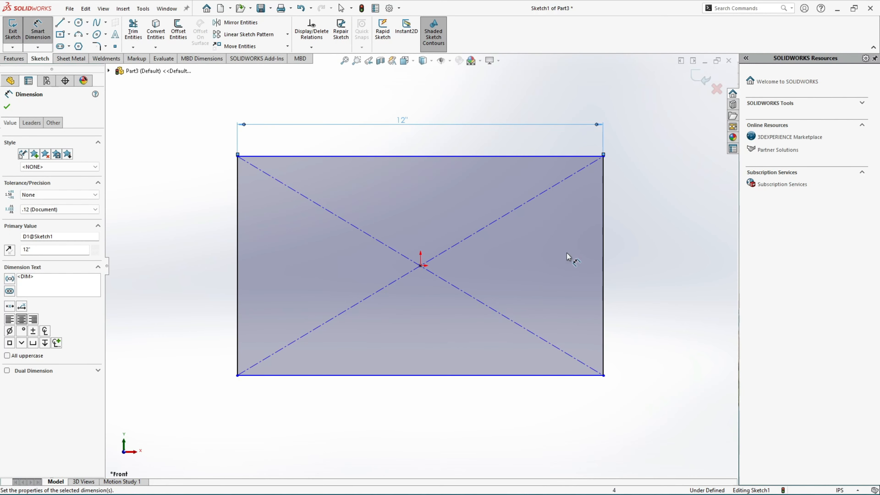
pyautogui.click(605, 288)
pyautogui.click(637, 272)
pyautogui.write('6')
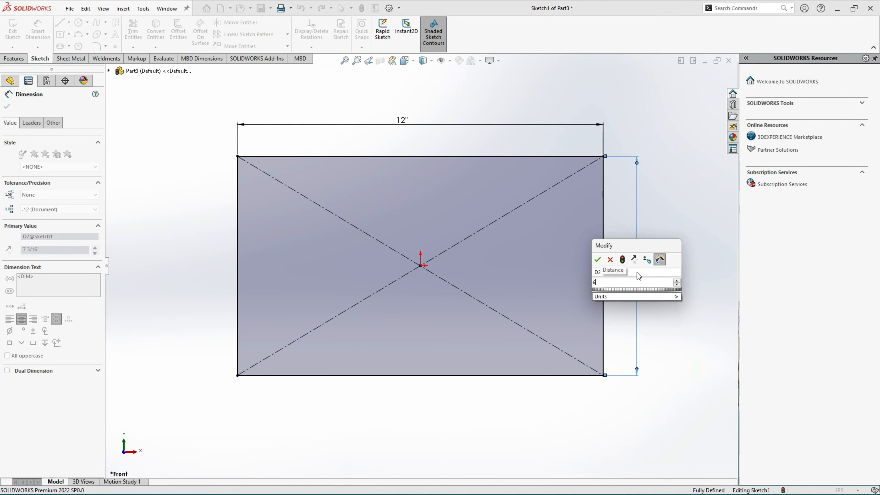
pyautogui.press('Return')
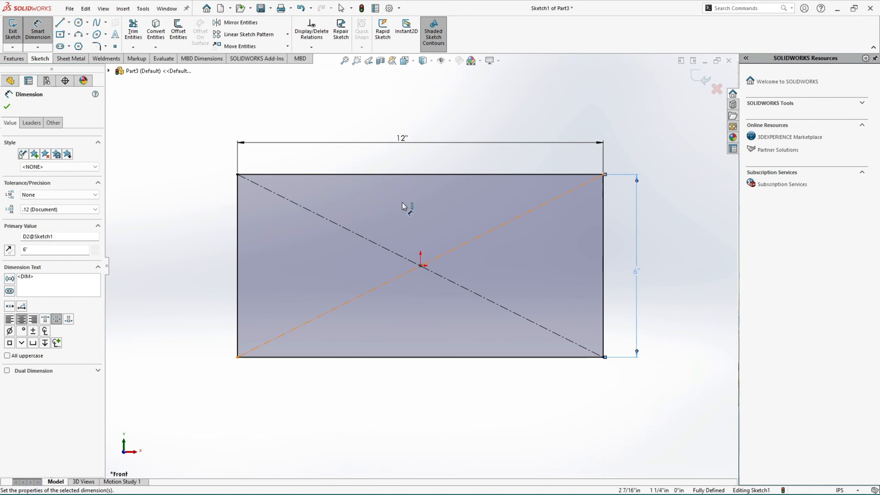
pyautogui.click(7, 106)
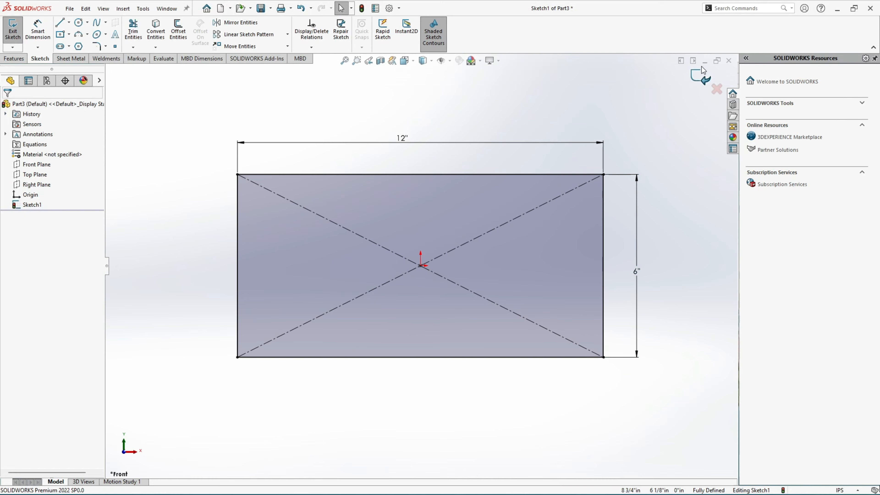
pyautogui.click(702, 77)
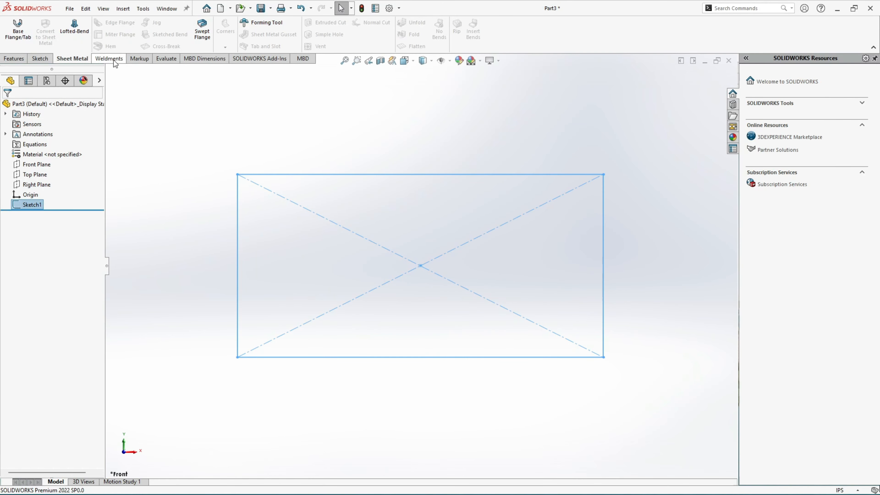
# - Create a sheet metal base flange from the rectangle sketch with a 1/8 in thickness
pyautogui.click(19, 33)
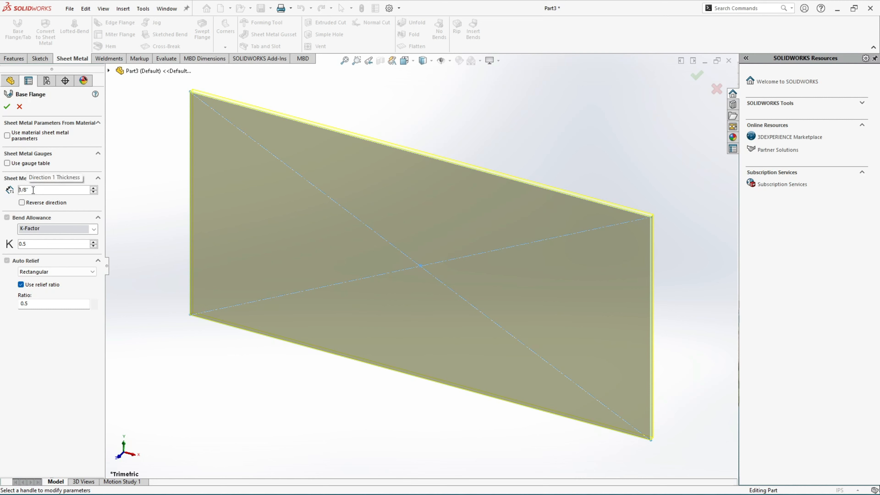
pyautogui.click(93, 188)
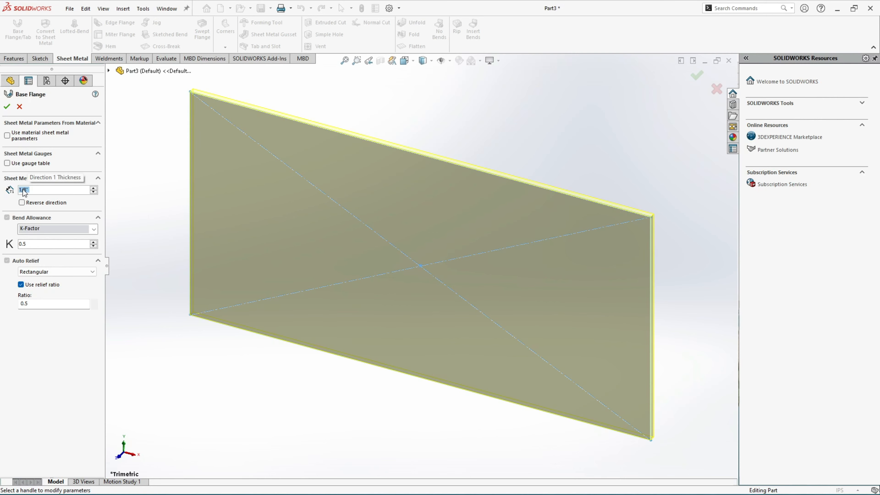
pyautogui.click(7, 107)
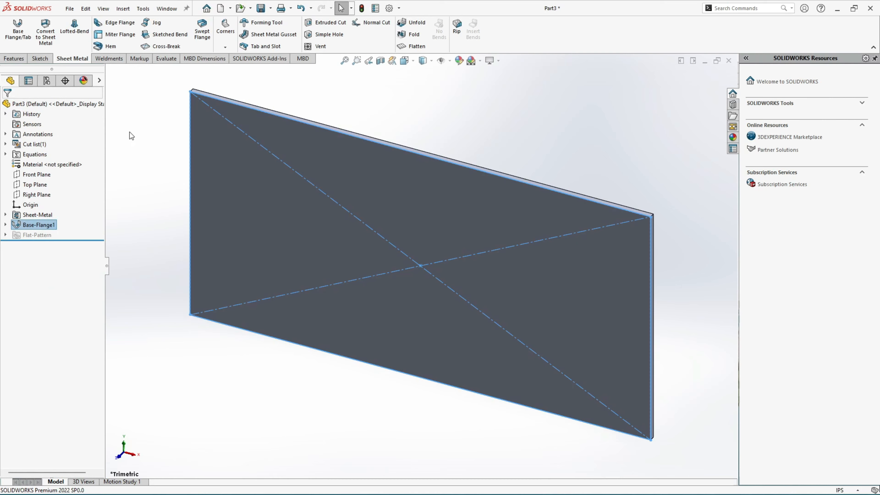
# - Begin a miter flange and open its profile sketch on an edge of the plate's short side
pyautogui.press('f')
pyautogui.moveTo(387, 153); pyautogui.dragTo(386, 357, button='middle')
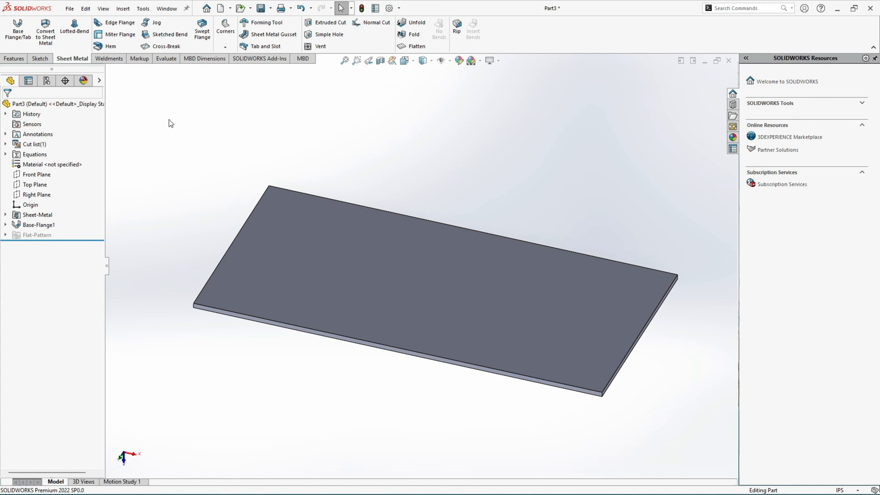
pyautogui.click(120, 34)
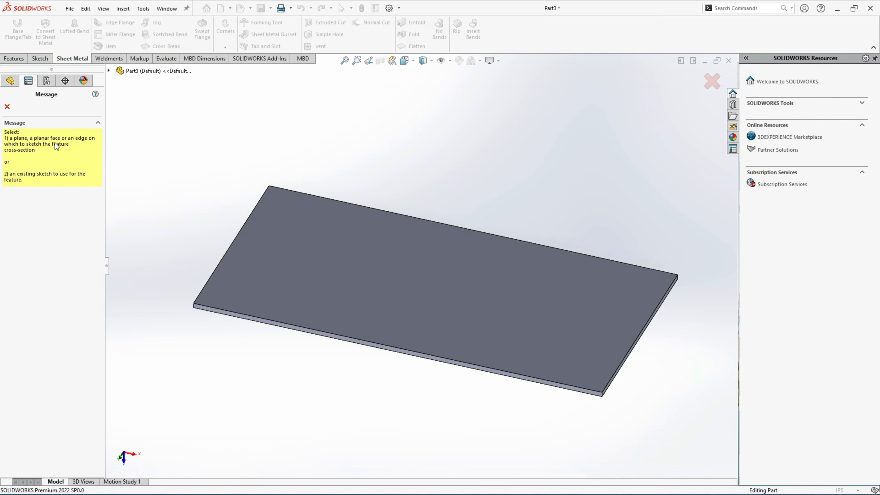
pyautogui.moveTo(221, 249); pyautogui.dragTo(258, 226, button='middle')
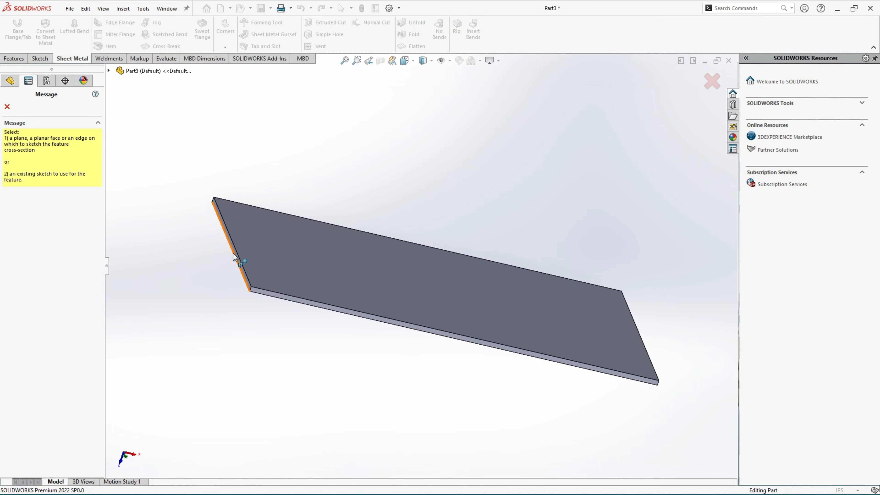
pyautogui.scroll(-3, 235, 254)
pyautogui.scroll(-3, 283, 268)
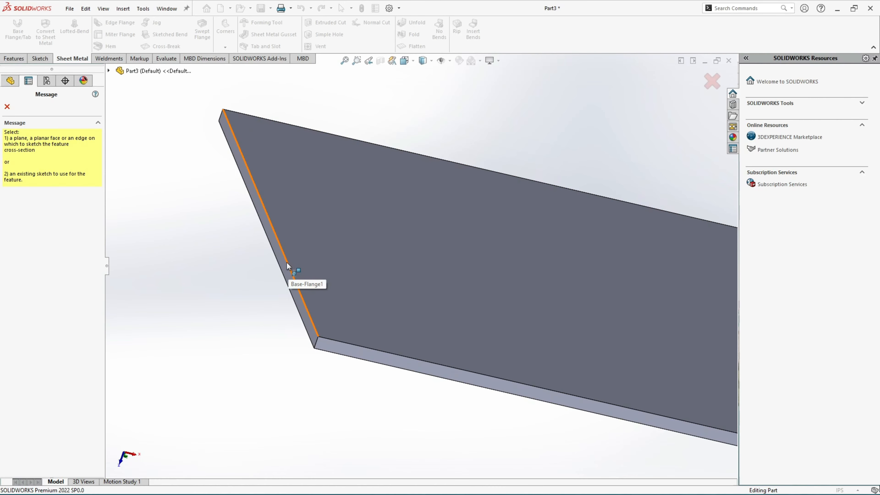
pyautogui.click(287, 266)
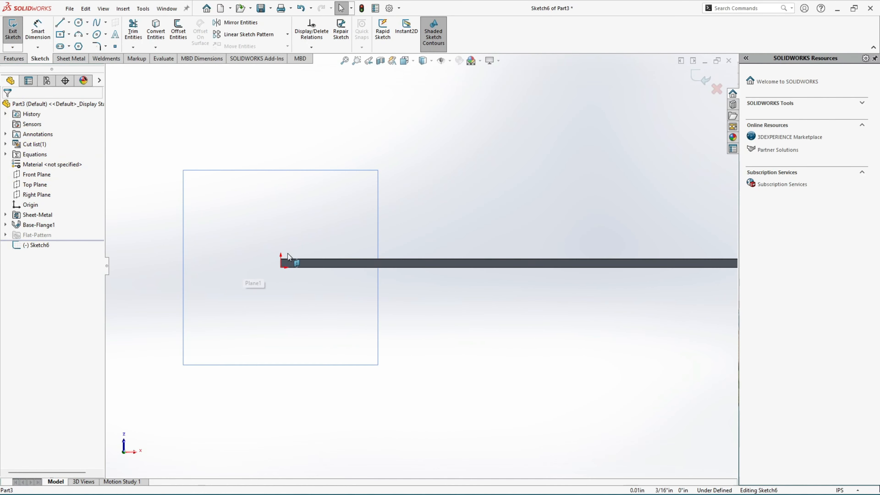
# - Sketch an open four-line profile from the plate's lower corner: about 3/4 in vertical, two inclined lines, and about 5/8 in horizontal, about 2 1/4 in high
pyautogui.scroll(-2, 287, 253)
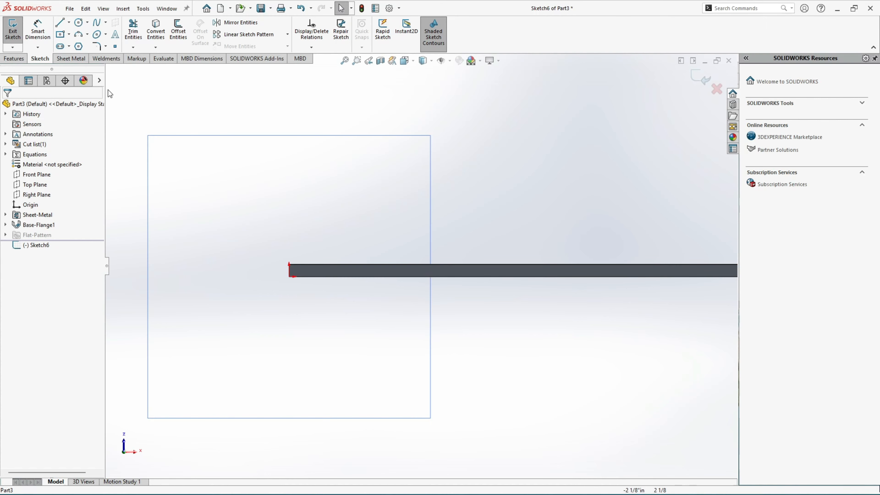
pyautogui.click(60, 23)
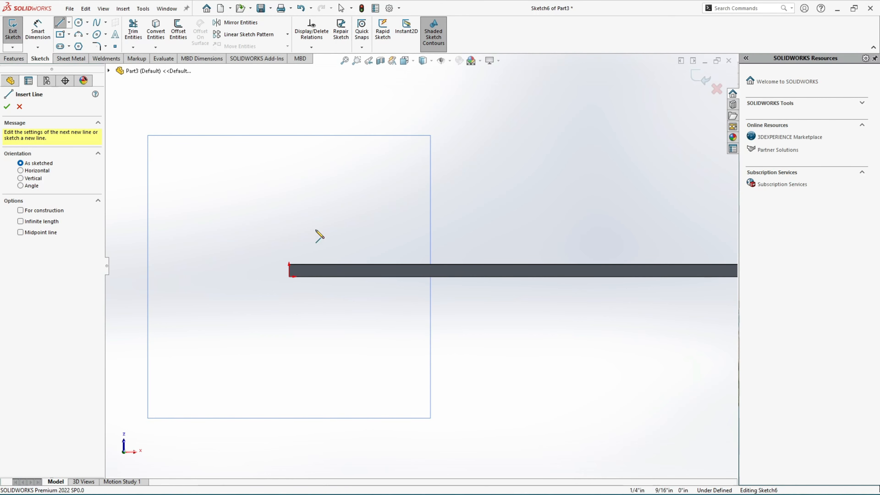
pyautogui.click(289, 277)
pyautogui.click(289, 212)
pyautogui.click(325, 138)
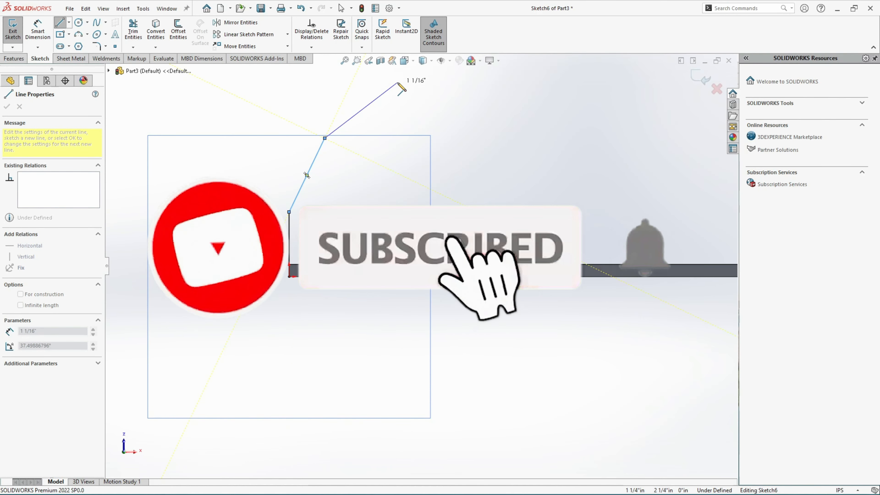
pyautogui.click(398, 82)
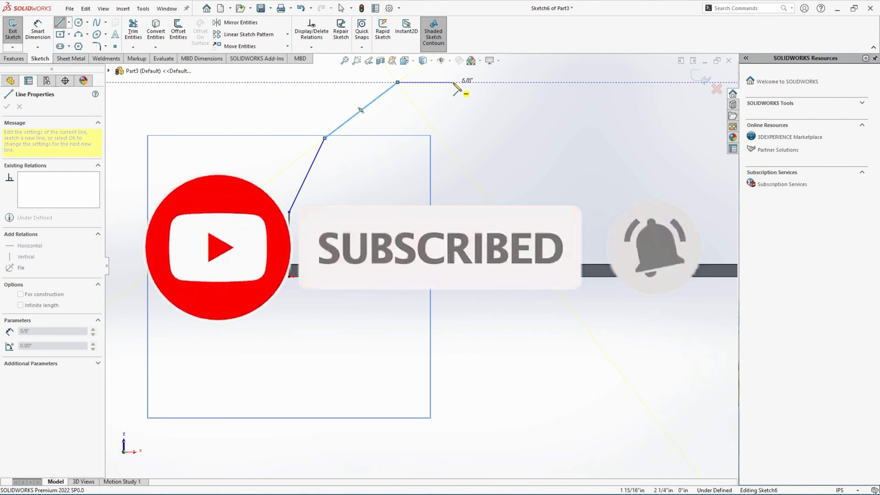
pyautogui.click(453, 82)
pyautogui.rightClick(453, 82)
pyautogui.click(454, 91)
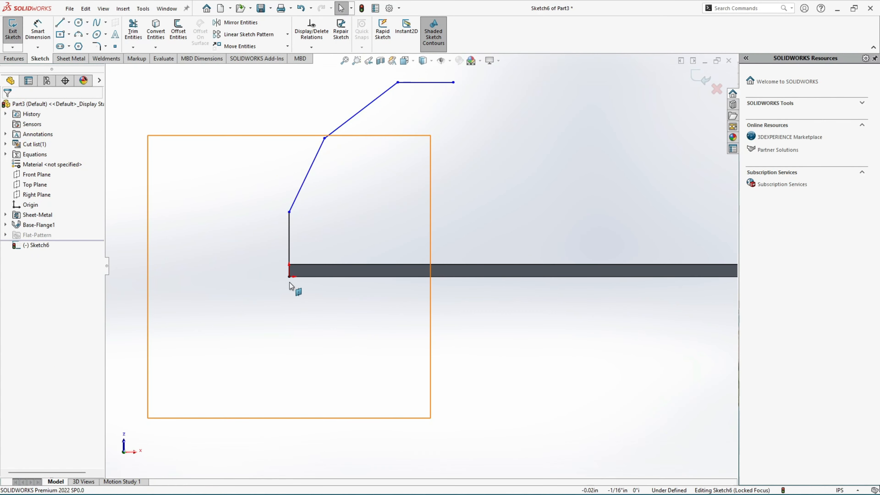
# - Dimension the vertical distance from the plate's bottom edge to the profile's horizontal top line
pyautogui.scroll(-3, 292, 279)
pyautogui.scroll(-3, 312, 280)
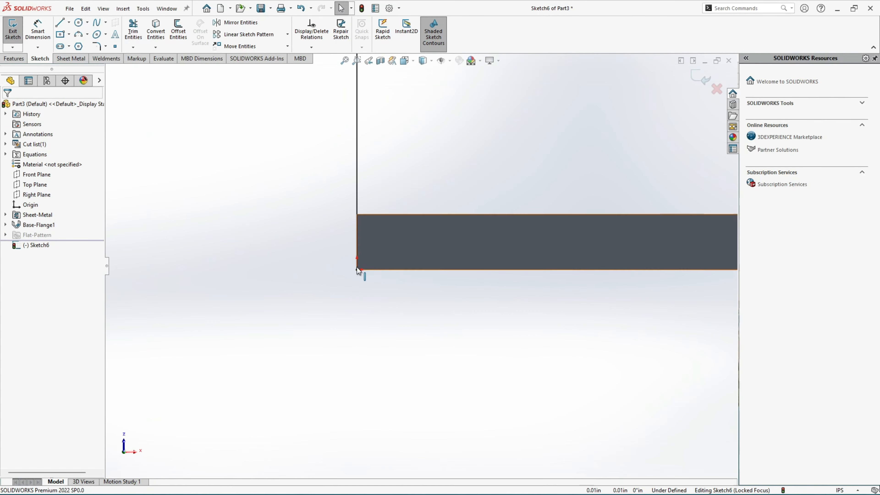
pyautogui.scroll(5, 359, 271)
pyautogui.scroll(3, 416, 257)
pyautogui.scroll(-3, 492, 194)
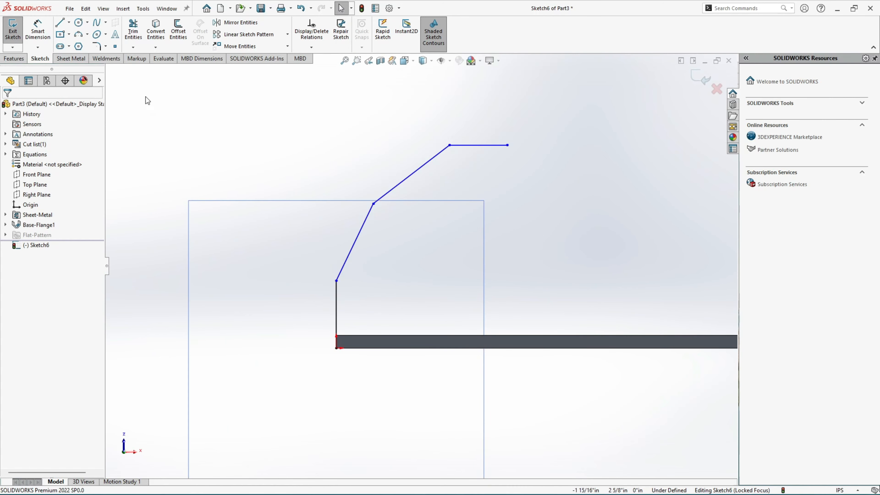
pyautogui.click(37, 31)
pyautogui.click(373, 348)
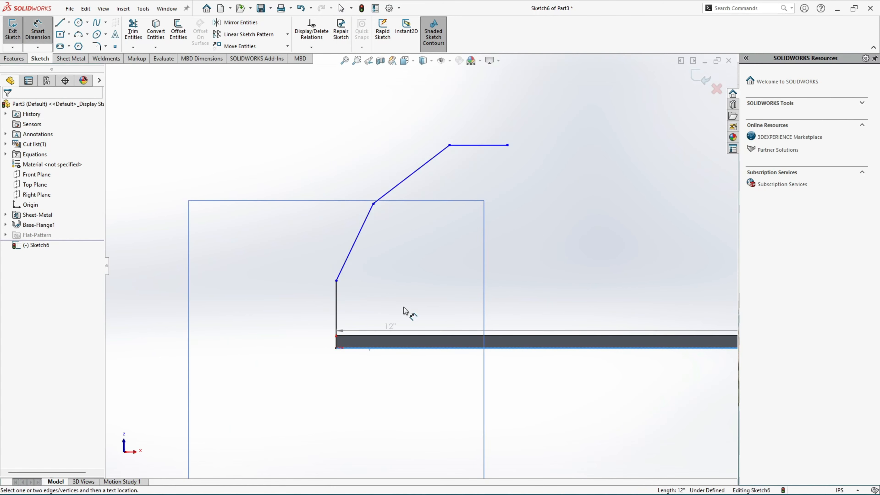
pyautogui.click(474, 146)
pyautogui.click(293, 229)
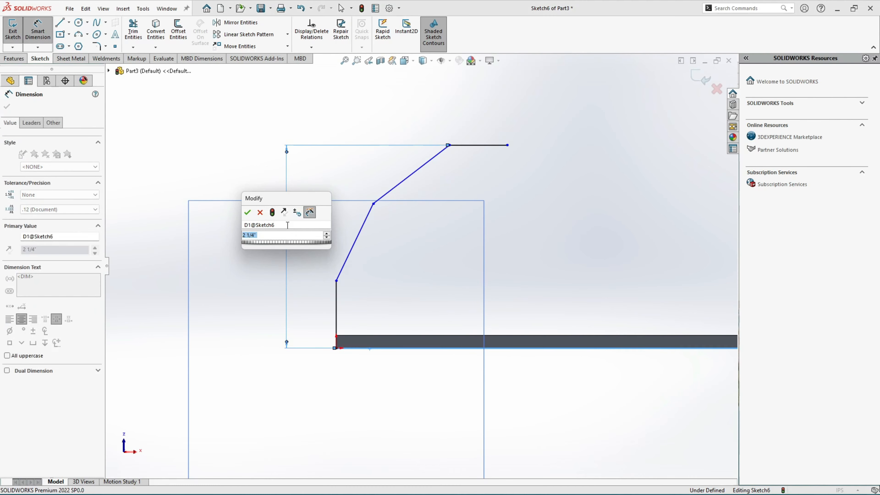
pyautogui.click(249, 210)
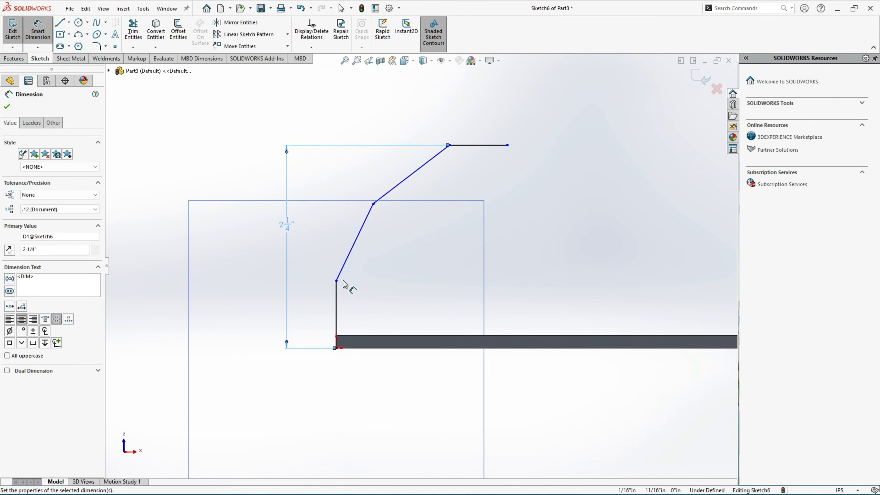
# - Dimension the height of the vertex between the two inclined lines above the plate's bottom edge
pyautogui.click(374, 205)
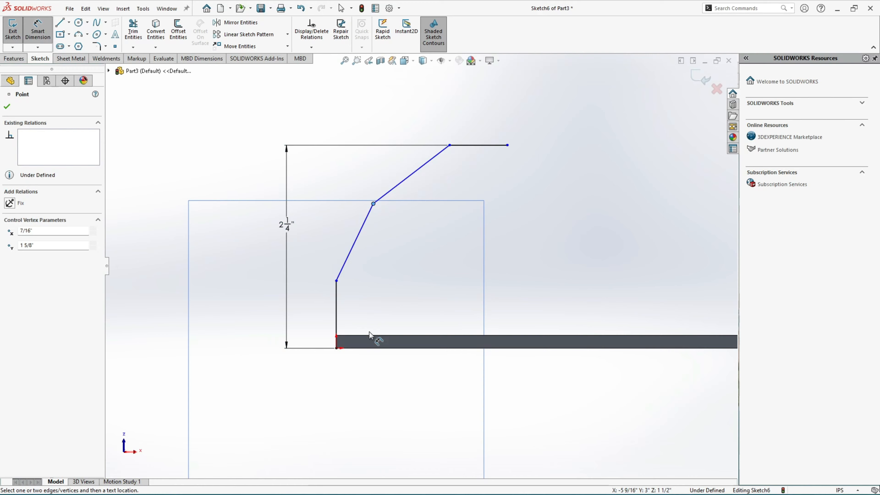
pyautogui.click(363, 349)
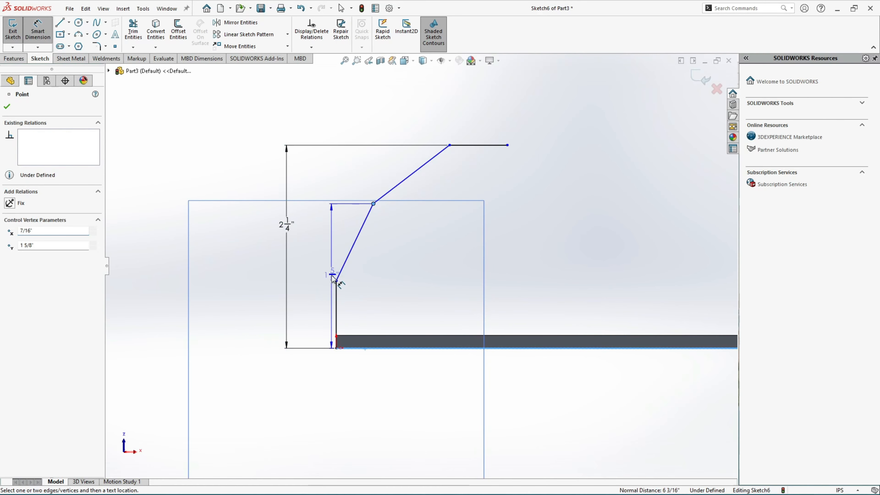
pyautogui.click(317, 287)
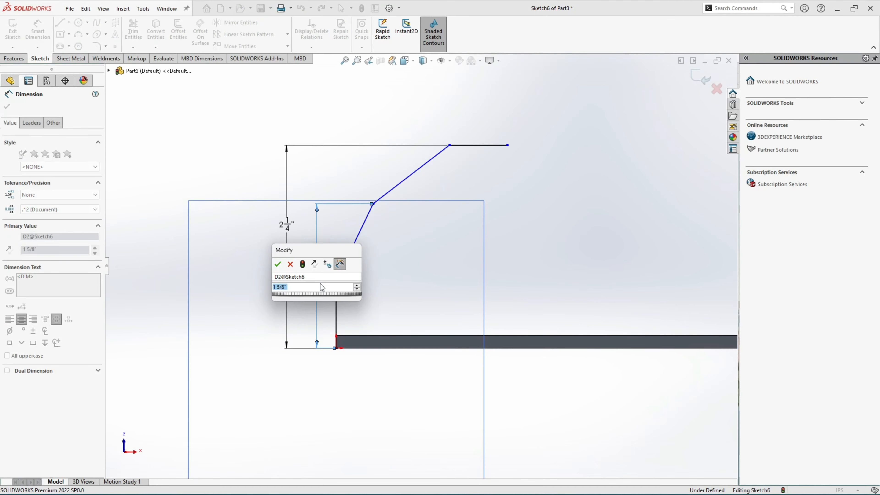
pyautogui.click(277, 264)
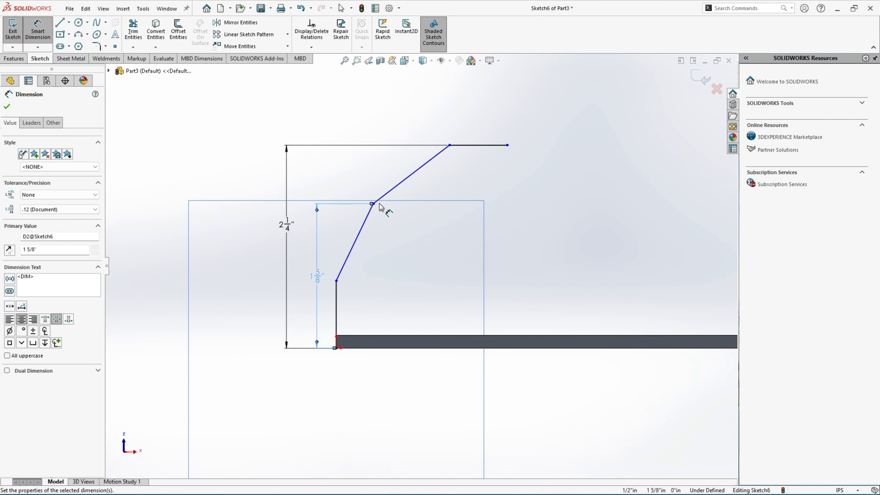
# - Dimension the horizontal distance from the plate's lower corner to the start of the profile's top line
pyautogui.click(450, 145)
pyautogui.click(337, 348)
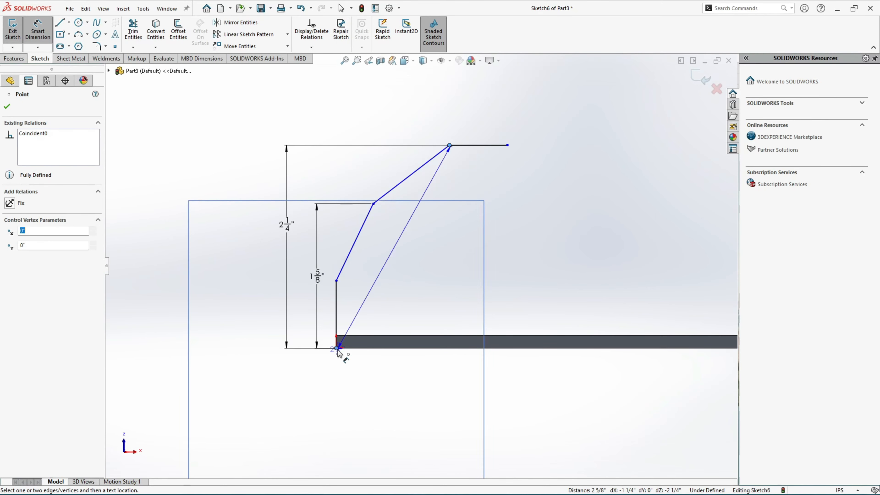
pyautogui.click(378, 388)
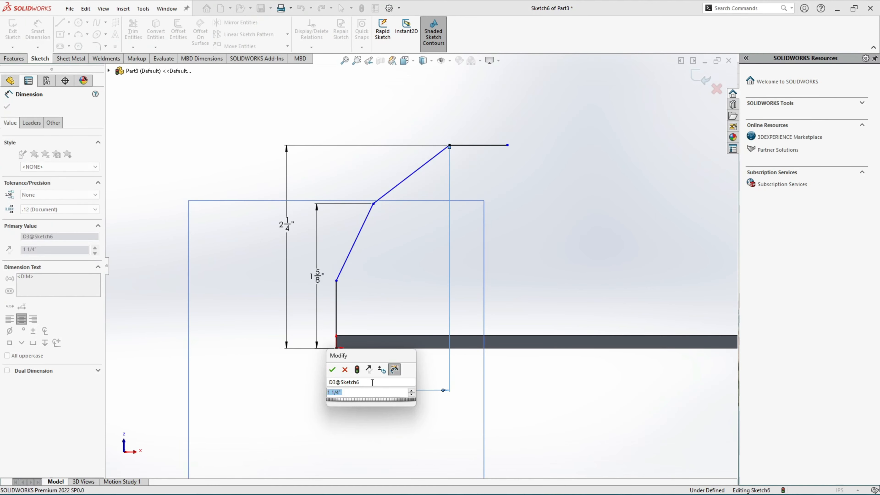
pyautogui.click(333, 369)
# - Dimension the horizontal distance from the profile's vertical line to the vertex between the two inclined lines
pyautogui.click(373, 203)
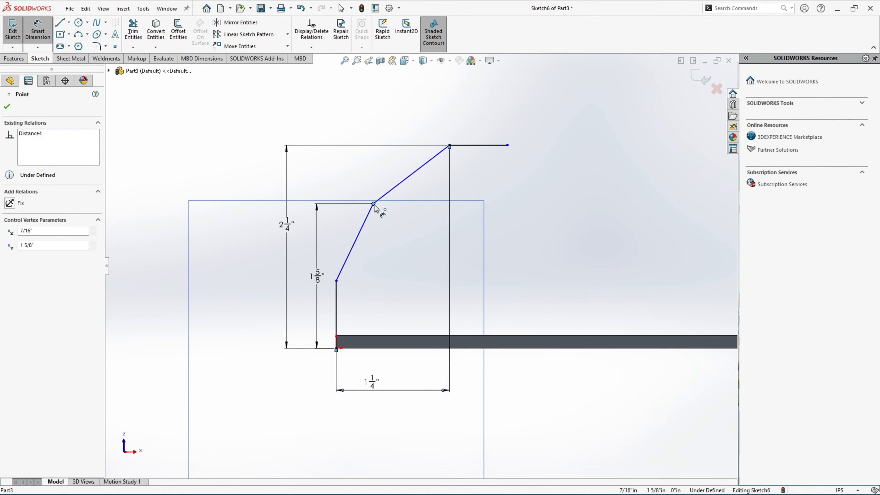
pyautogui.click(336, 344)
pyautogui.click(354, 109)
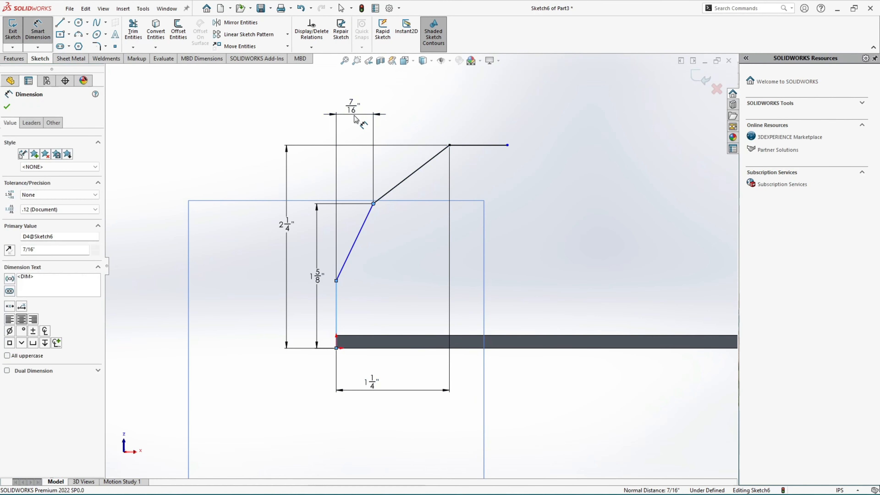
pyautogui.click(313, 95)
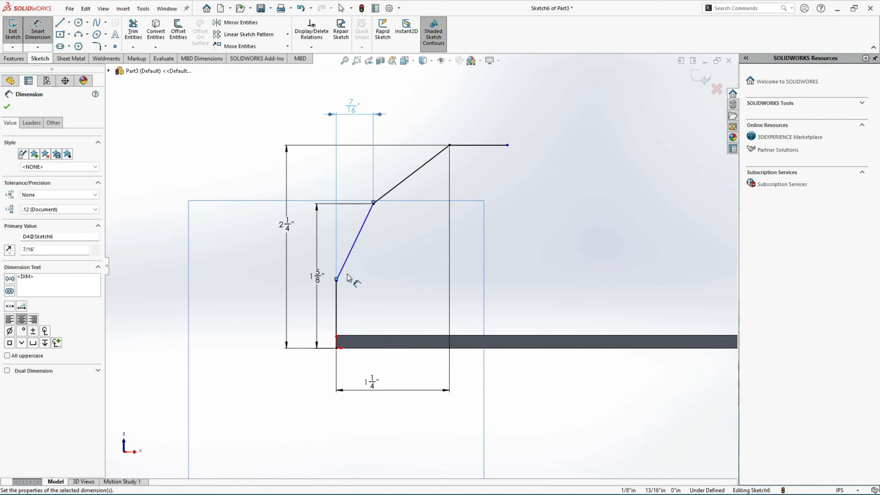
# - Dimension the height of the vertical line's upper endpoint above the plate's bottom edge
pyautogui.click(341, 287)
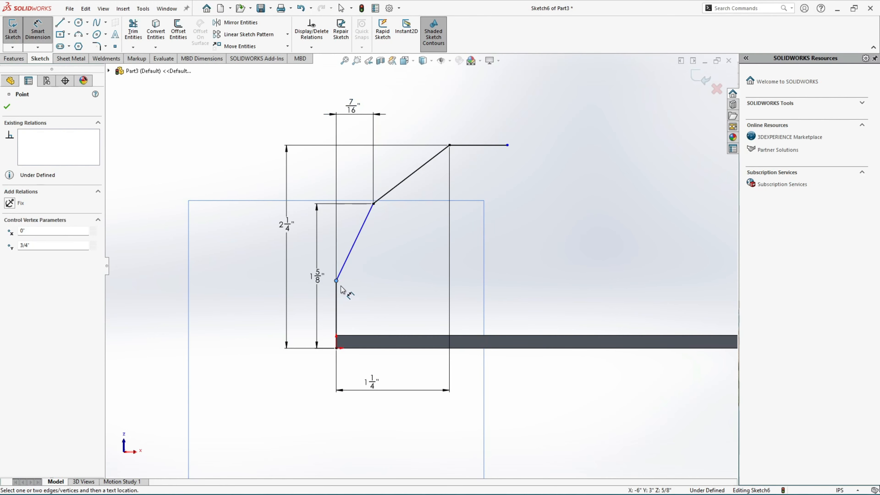
pyautogui.click(350, 349)
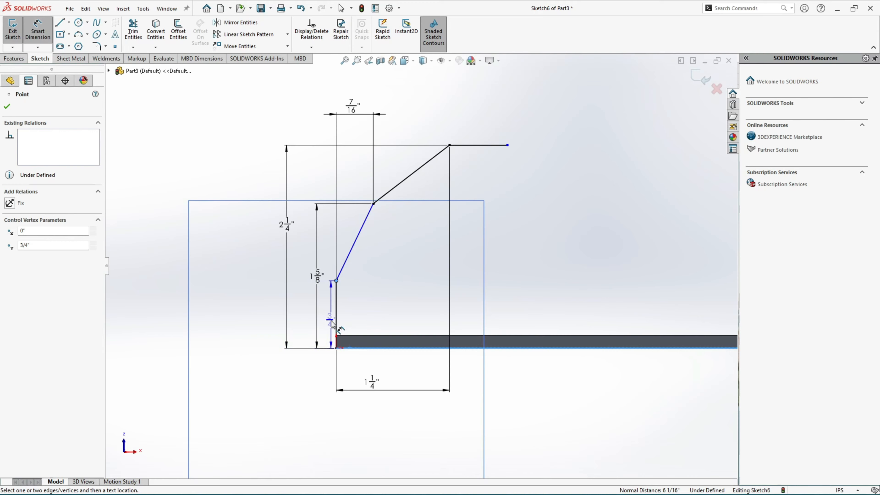
pyautogui.click(332, 324)
pyautogui.click(292, 307)
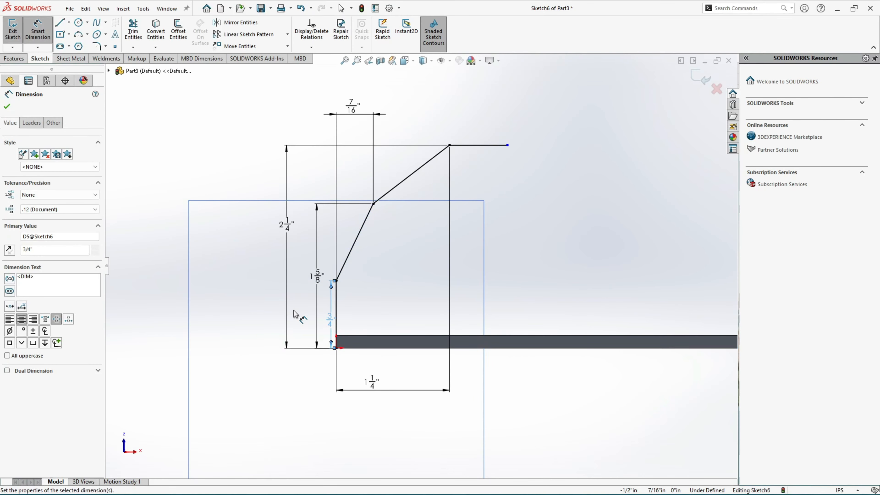
# - Exit the profile sketch to generate the miter flange preview along the plate's short edge
pyautogui.scroll(-3, 360, 280)
pyautogui.scroll(2, 385, 280)
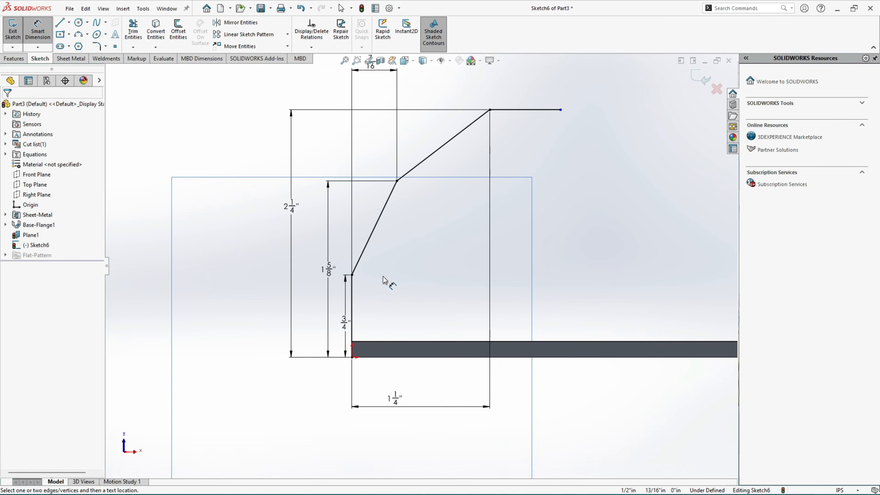
pyautogui.moveTo(419, 273)
pyautogui.mouseDown(button='middle')
pyautogui.moveTo(387, 287)
pyautogui.moveTo(398, 296)
pyautogui.mouseUp(button='middle')
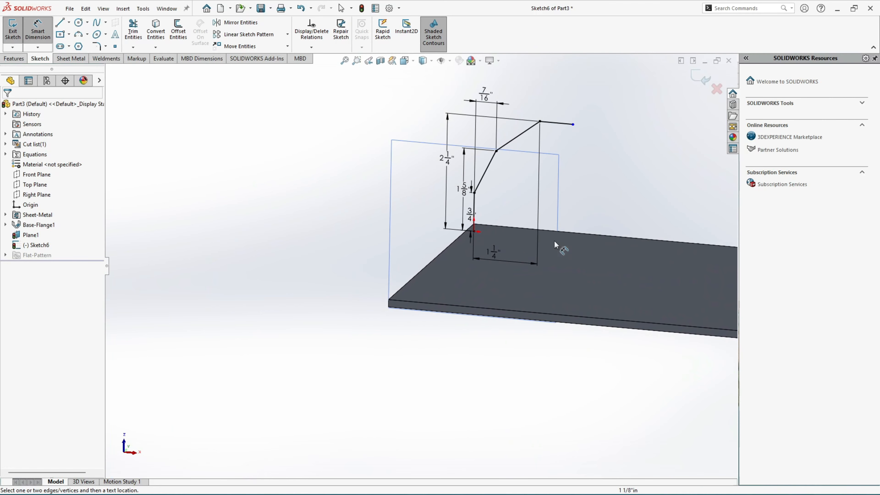
pyautogui.click(700, 77)
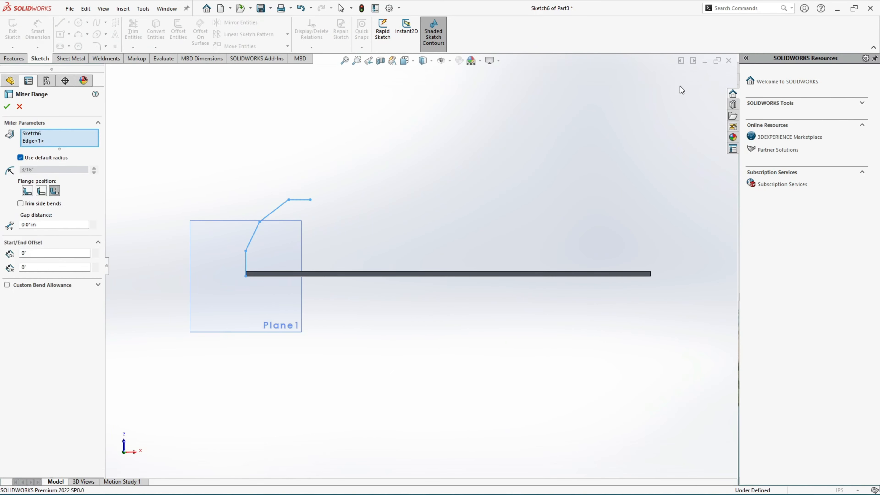
pyautogui.scroll(-5, 294, 244)
pyautogui.moveTo(319, 237); pyautogui.dragTo(368, 357, button='middle')
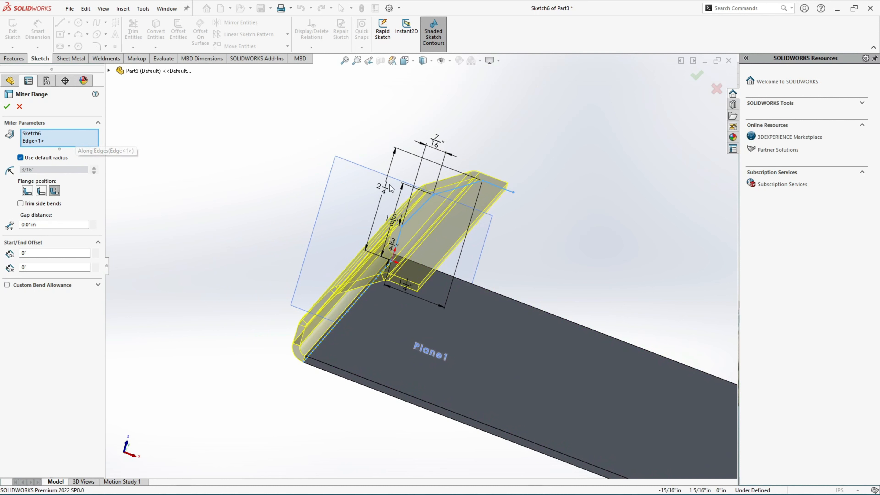
# - Override the default bend radius of the miter flange and set it to 7/16 in
pyautogui.scroll(-3, 486, 203)
pyautogui.scroll(3, 484, 200)
pyautogui.scroll(-1, 399, 293)
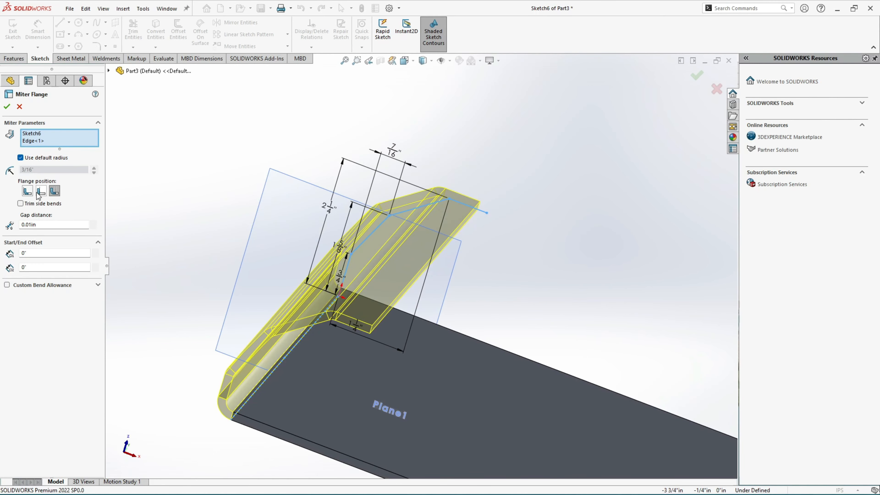
pyautogui.click(20, 158)
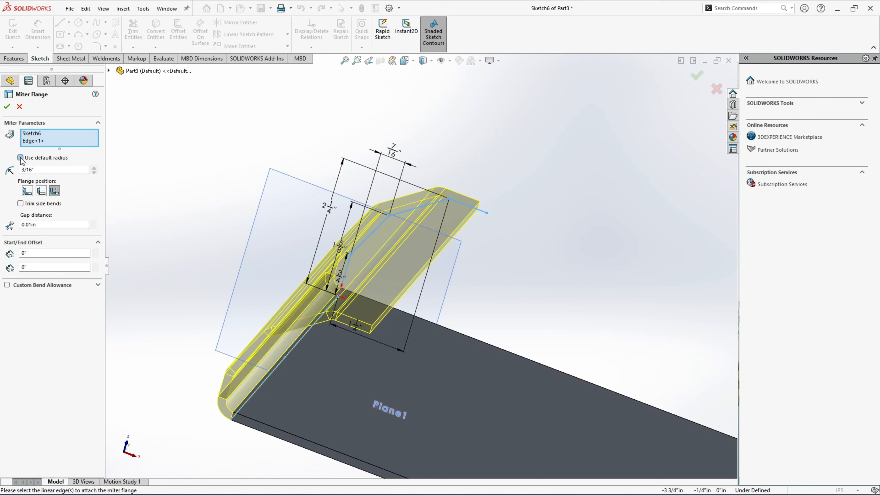
pyautogui.click(94, 169)
pyautogui.click(94, 168)
pyautogui.click(94, 168)
pyautogui.click(94, 168)
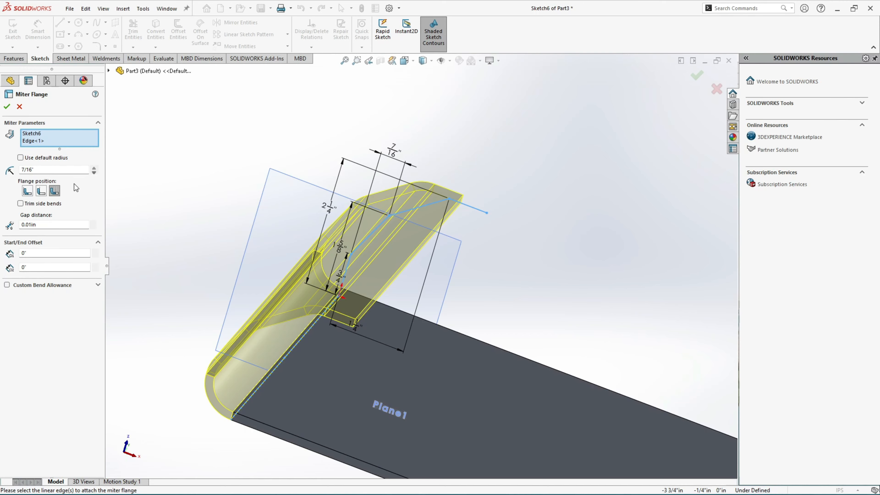
# - Try the Material Inside flange position and check the preview against the plate from the bottom view
pyautogui.click(27, 191)
pyautogui.hotkey('ctrl', '6')
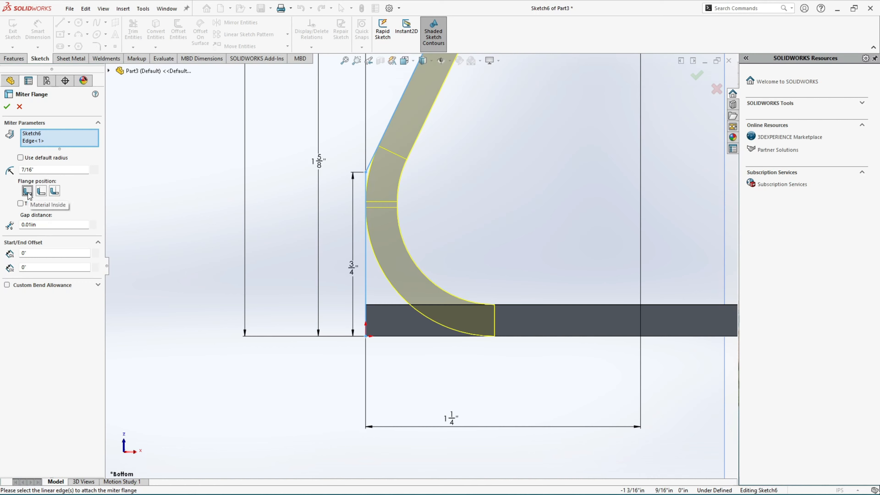
pyautogui.scroll(-1, 432, 309)
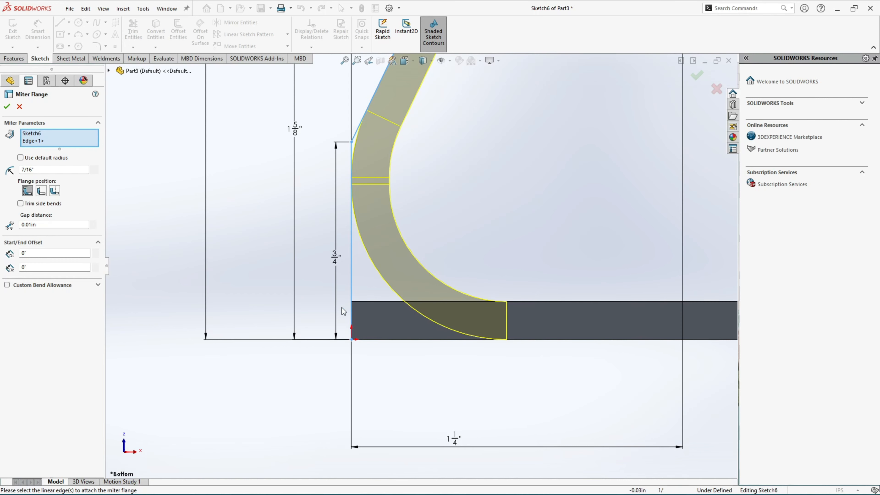
# - Try the Material Outside flange position and compare the preview with the sketch profile
pyautogui.click(41, 191)
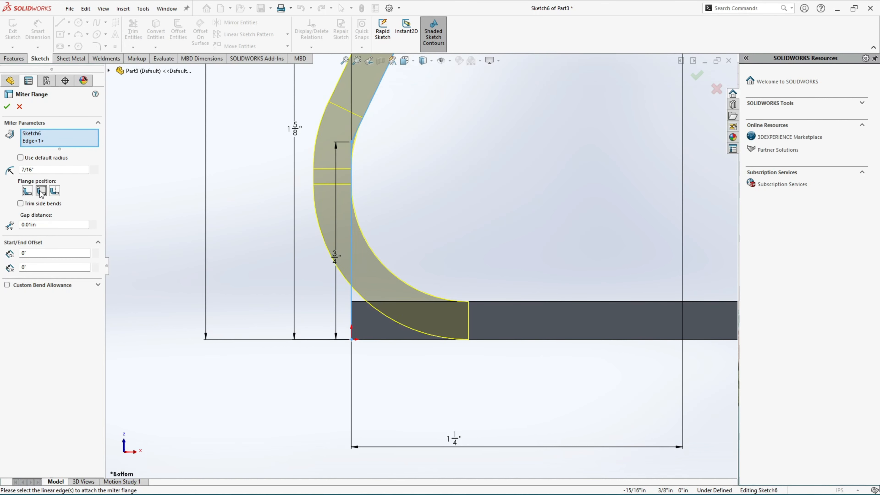
pyautogui.scroll(2, 419, 304)
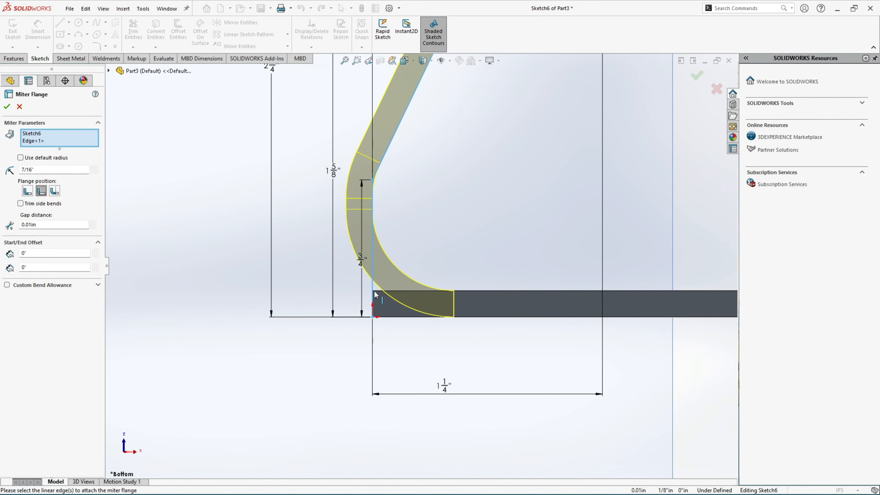
pyautogui.scroll(-2, 374, 309)
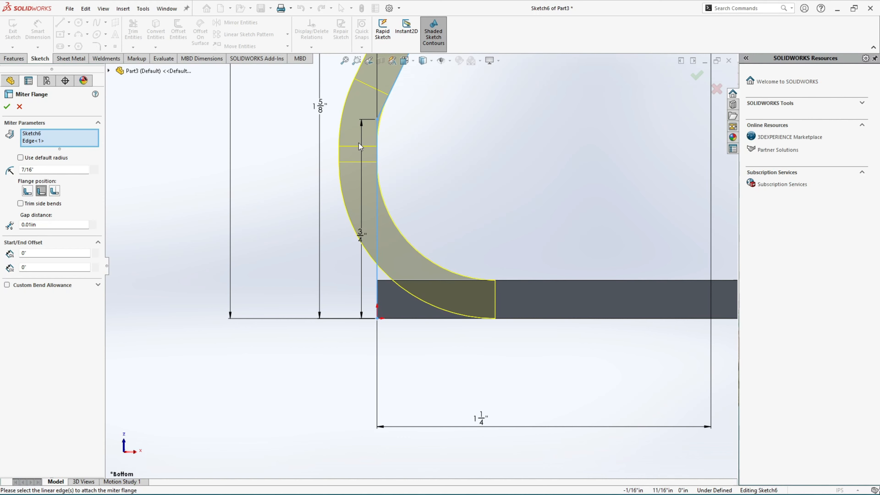
pyautogui.scroll(2, 329, 238)
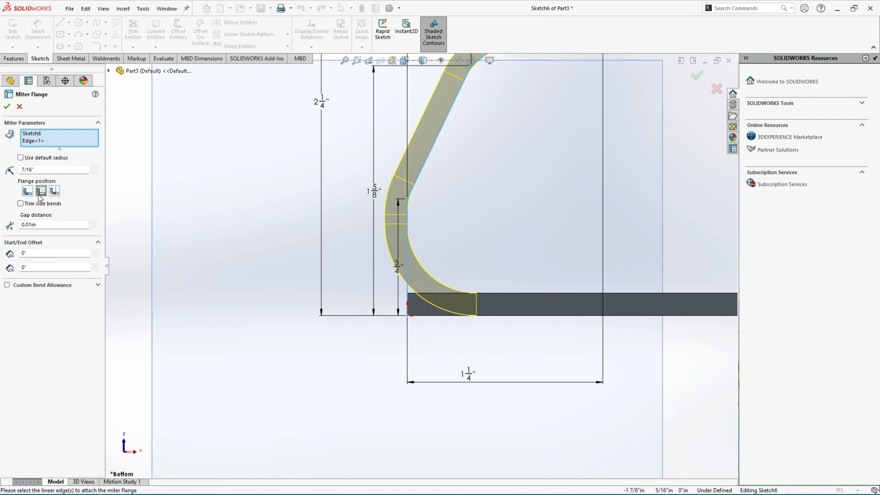
# - Set the flange position to Bend Outside and check where the bend starts relative to the plate edge
pyautogui.click(54, 191)
pyautogui.scroll(2, 395, 286)
pyautogui.scroll(-2, 417, 246)
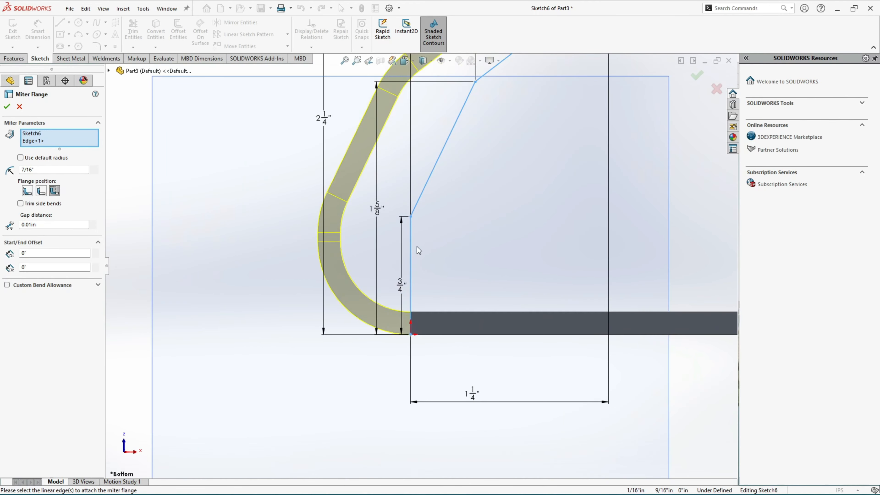
pyautogui.scroll(-2, 415, 308)
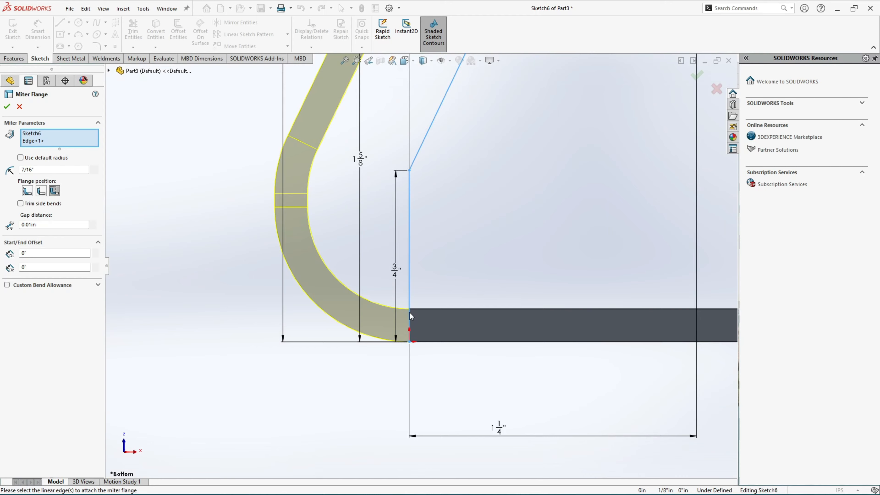
pyautogui.scroll(3, 377, 317)
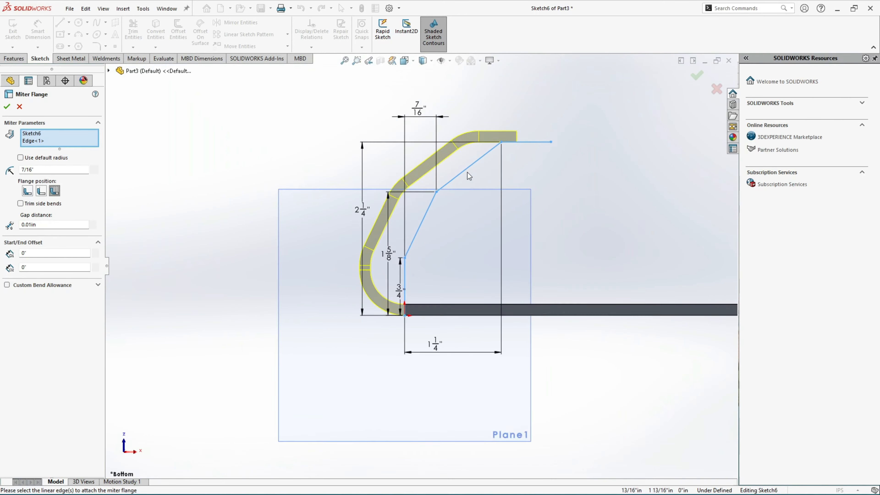
pyautogui.scroll(-2, 470, 166)
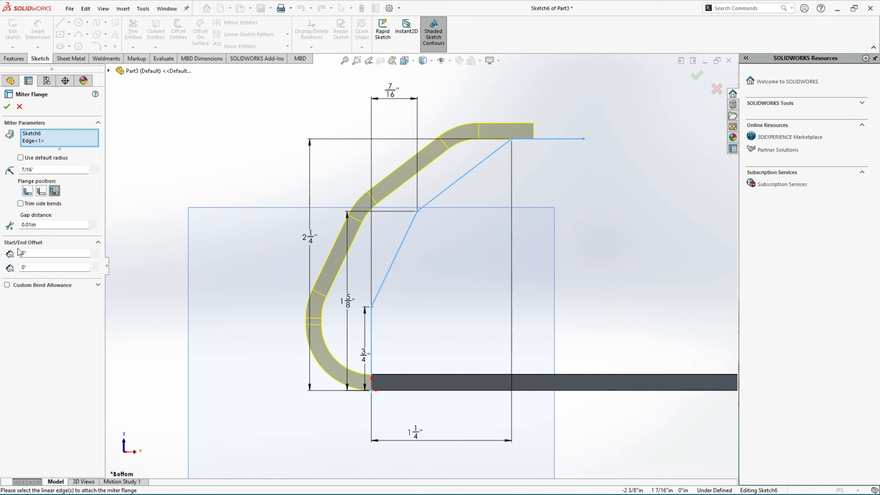
# - Set the miter flange's start offset distance to 1/2 in
pyautogui.scroll(3, 239, 262)
pyautogui.moveTo(418, 247); pyautogui.dragTo(378, 300, button='middle')
pyautogui.scroll(1, 379, 300)
pyautogui.scroll(1, 379, 300)
pyautogui.scroll(-3, 440, 258)
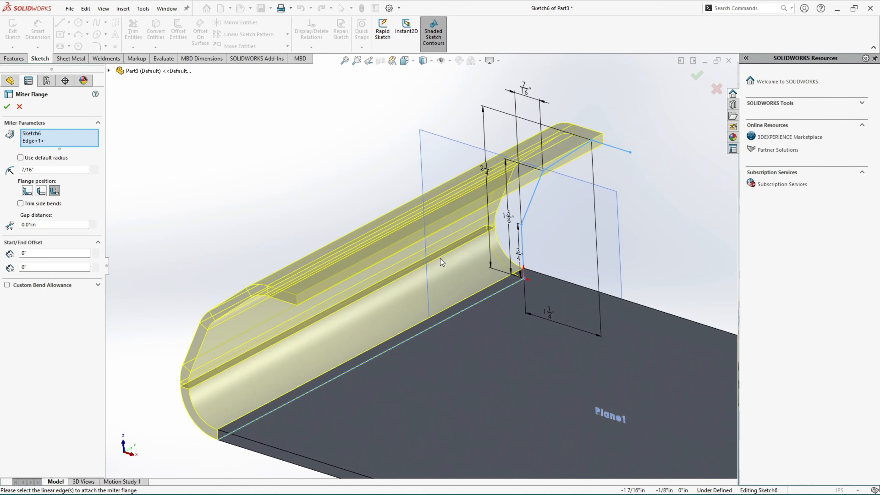
pyautogui.scroll(-3, 256, 419)
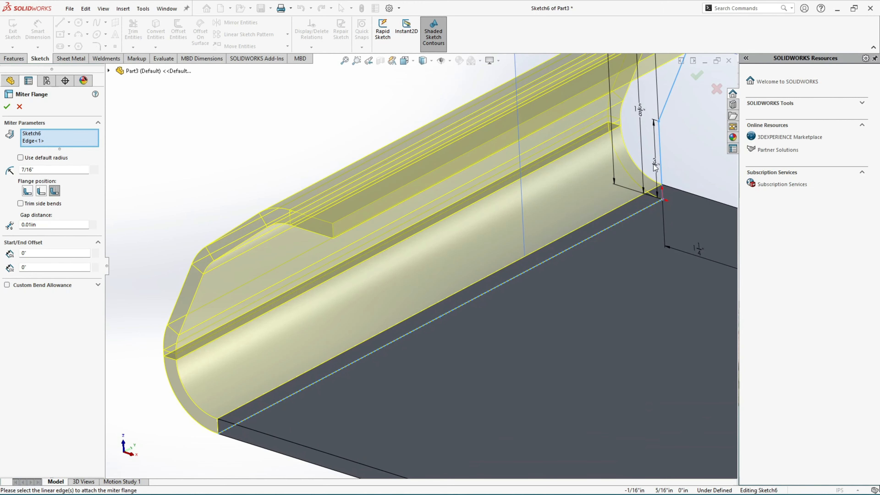
pyautogui.scroll(2, 417, 269)
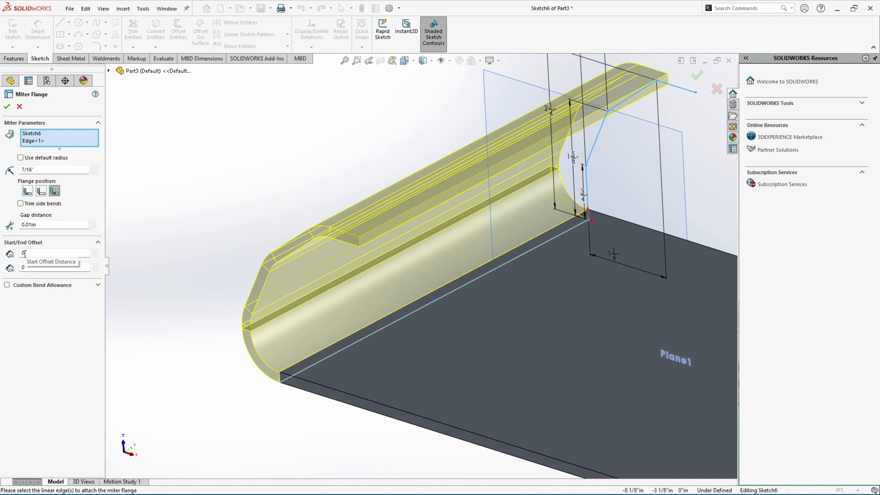
pyautogui.click(95, 252)
pyautogui.click(96, 252)
pyautogui.click(95, 253)
pyautogui.click(96, 252)
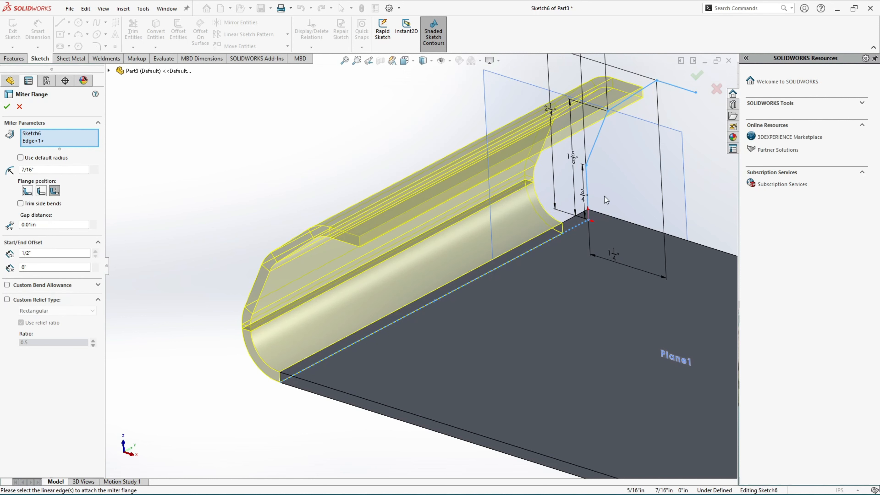
pyautogui.scroll(-5, 586, 208)
pyautogui.scroll(2, 517, 232)
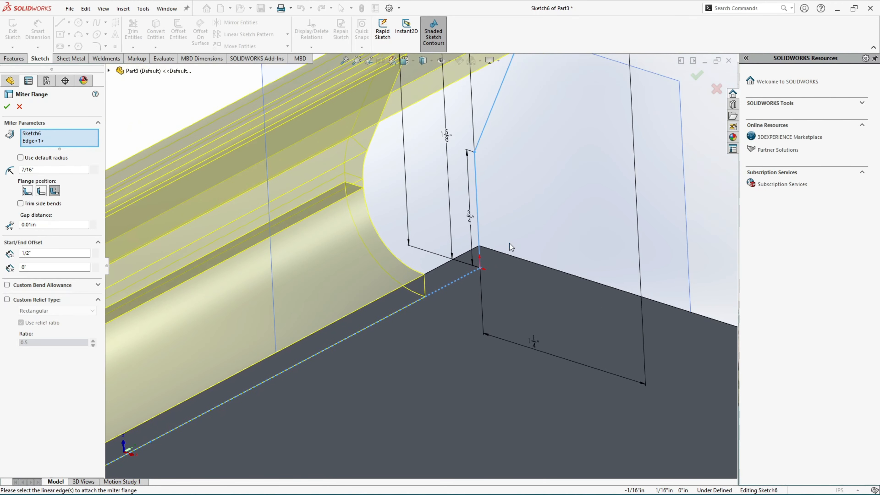
# - Set the miter flange's end offset distance to 13/16 in
pyautogui.scroll(3, 377, 256)
pyautogui.scroll(2, 281, 378)
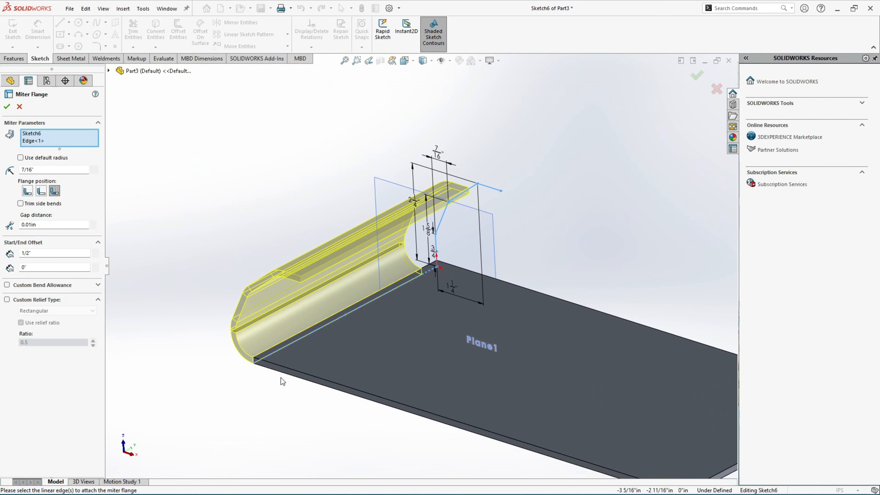
pyautogui.scroll(-6, 307, 341)
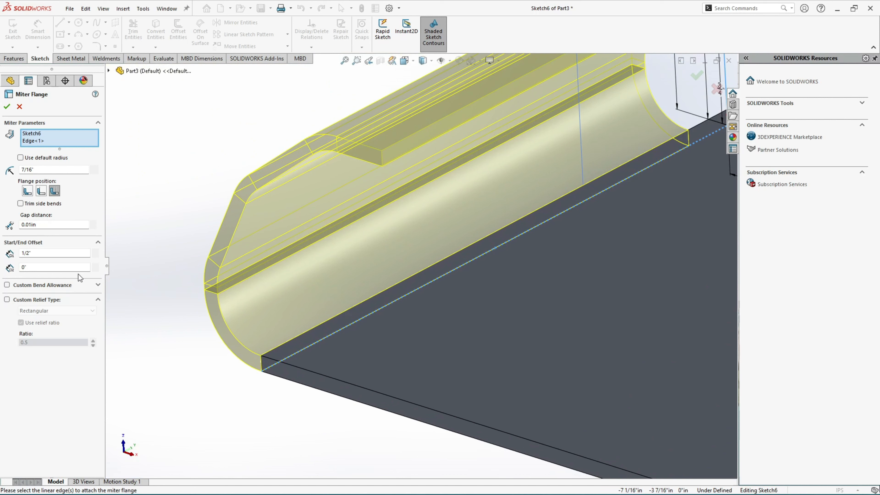
pyautogui.click(96, 265)
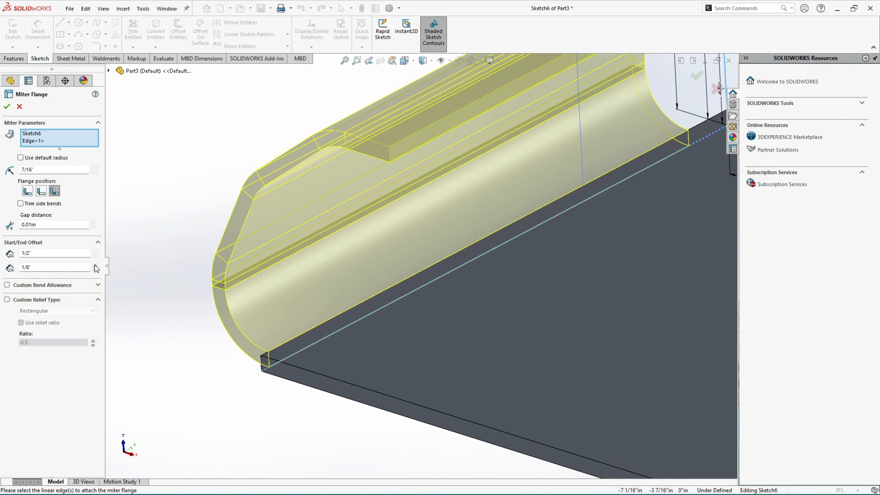
pyautogui.click(95, 266)
pyautogui.click(95, 265)
pyautogui.click(96, 266)
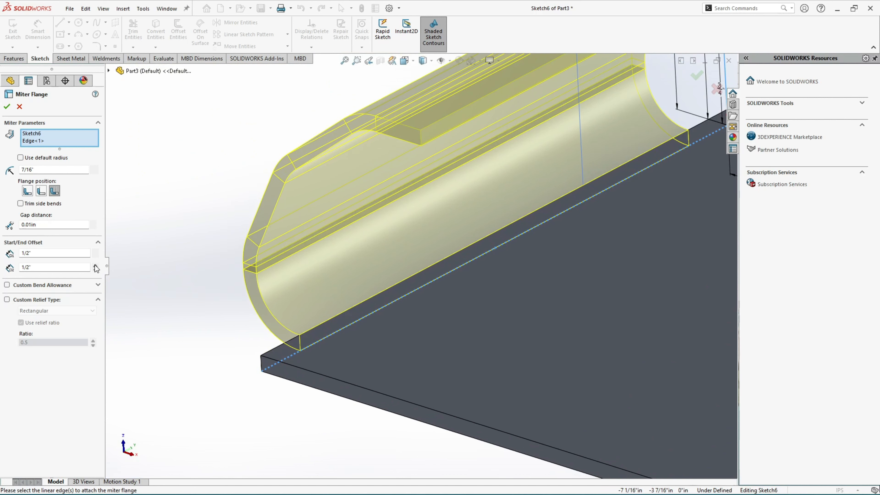
pyautogui.click(96, 265)
pyautogui.click(96, 266)
pyautogui.click(96, 266)
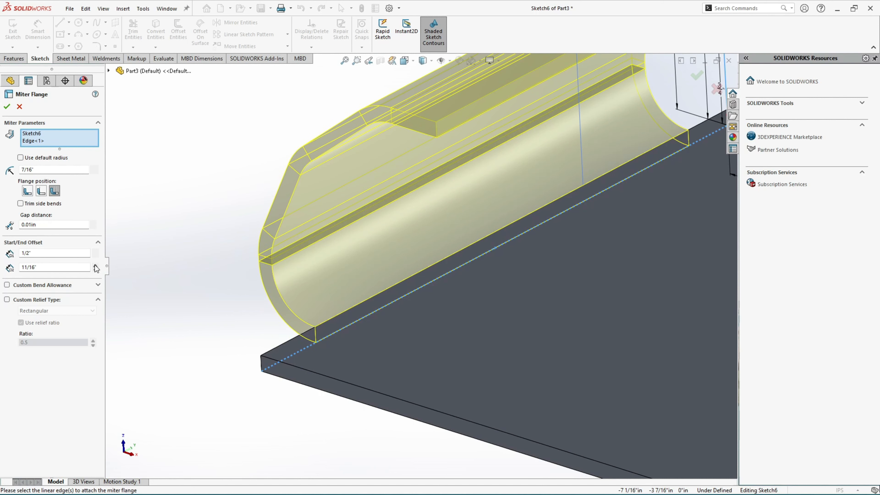
pyautogui.click(96, 266)
pyautogui.click(95, 266)
# - Check both offset ends of the preview and accept the miter flange
pyautogui.scroll(3, 409, 237)
pyautogui.scroll(-3, 365, 258)
pyautogui.scroll(-1, 362, 315)
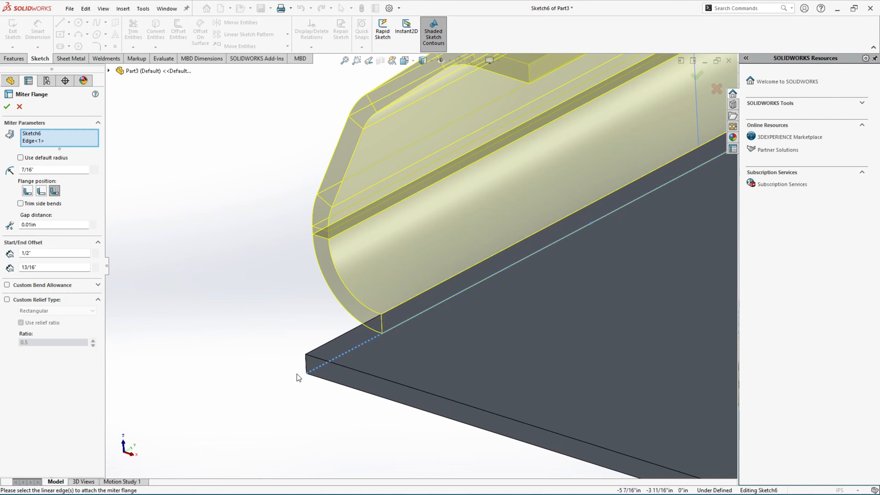
pyautogui.moveTo(297, 374)
pyautogui.mouseDown(button='middle')
pyautogui.moveTo(698, 218)
pyautogui.moveTo(648, 242)
pyautogui.moveTo(612, 293)
pyautogui.mouseUp(button='middle')
pyautogui.scroll(3, 610, 291)
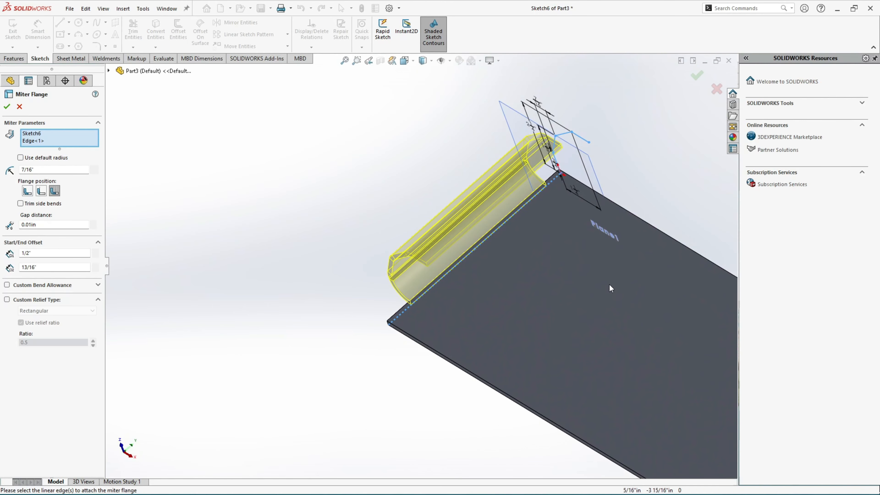
pyautogui.scroll(-2, 591, 222)
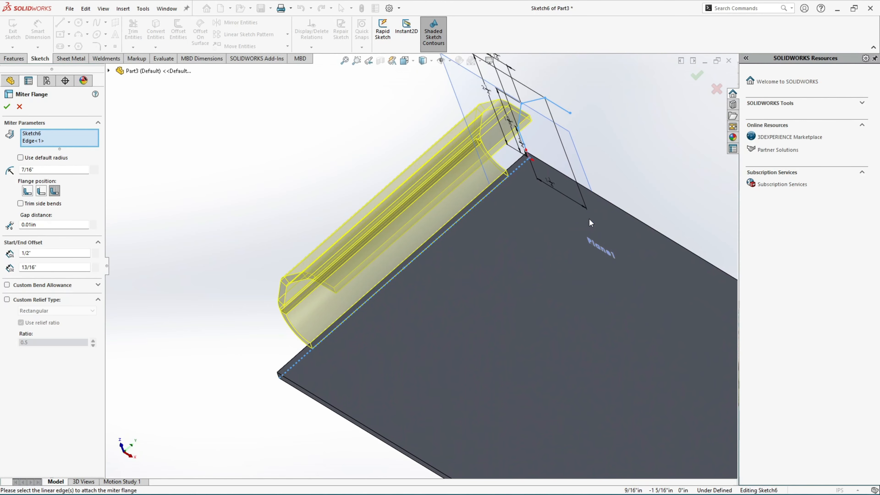
pyautogui.click(6, 109)
pyautogui.scroll(2, 309, 279)
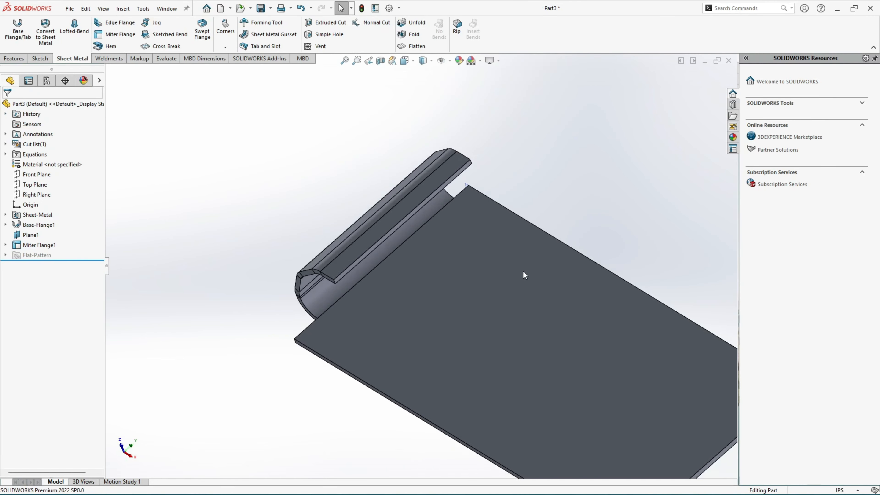
# - Flatten the sheet metal part and show its flat pattern in the front view
pyautogui.moveTo(523, 275); pyautogui.dragTo(430, 272, button='middle')
pyautogui.scroll(2, 430, 269)
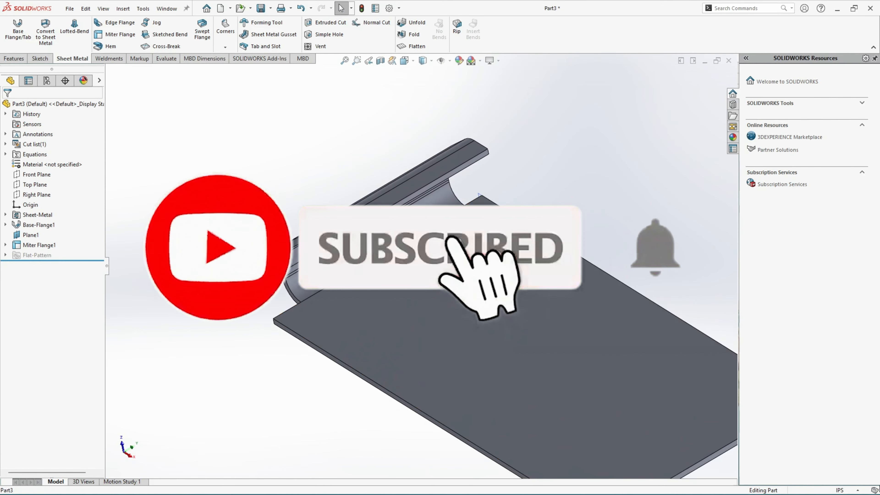
pyautogui.scroll(2, 430, 268)
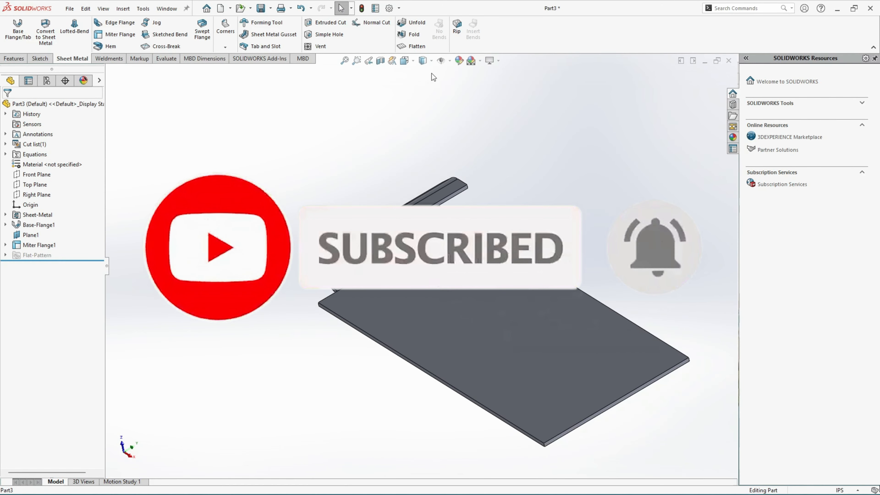
pyautogui.click(417, 47)
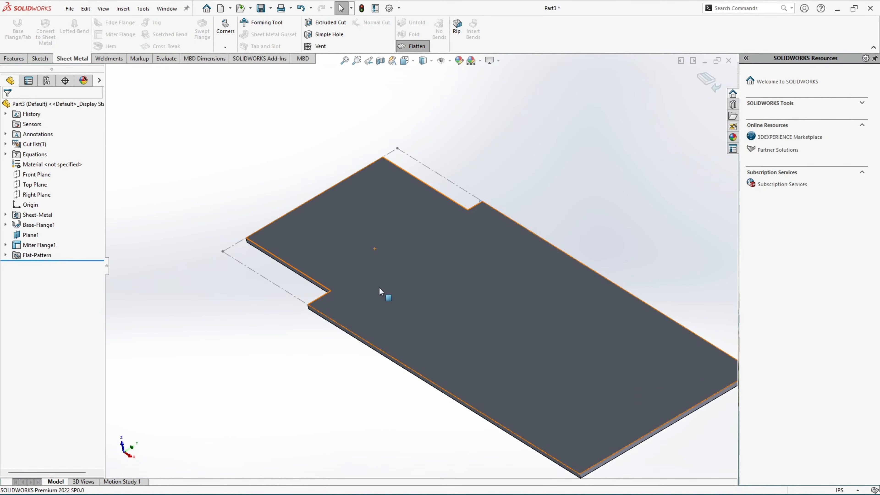
pyautogui.scroll(-3, 399, 294)
pyautogui.click(404, 61)
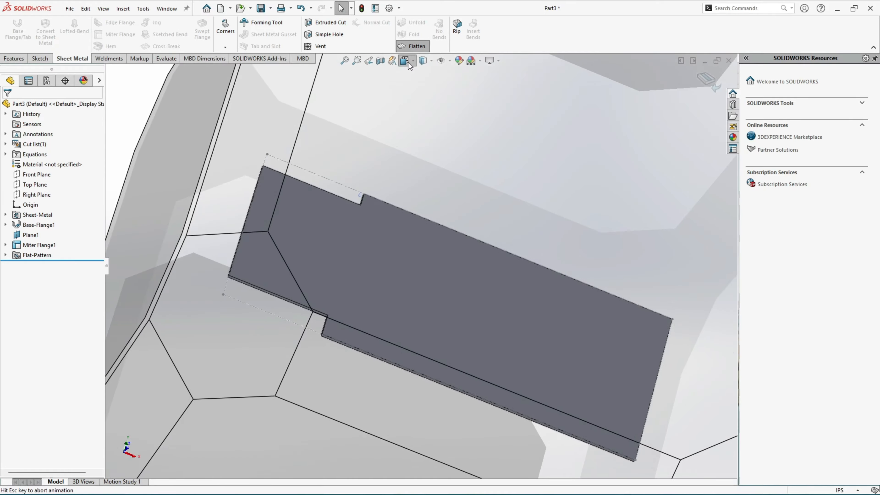
pyautogui.click(320, 272)
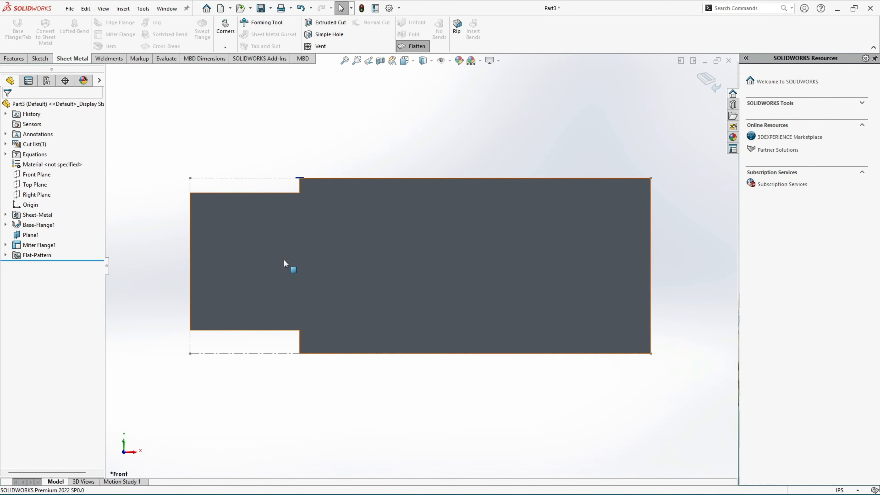